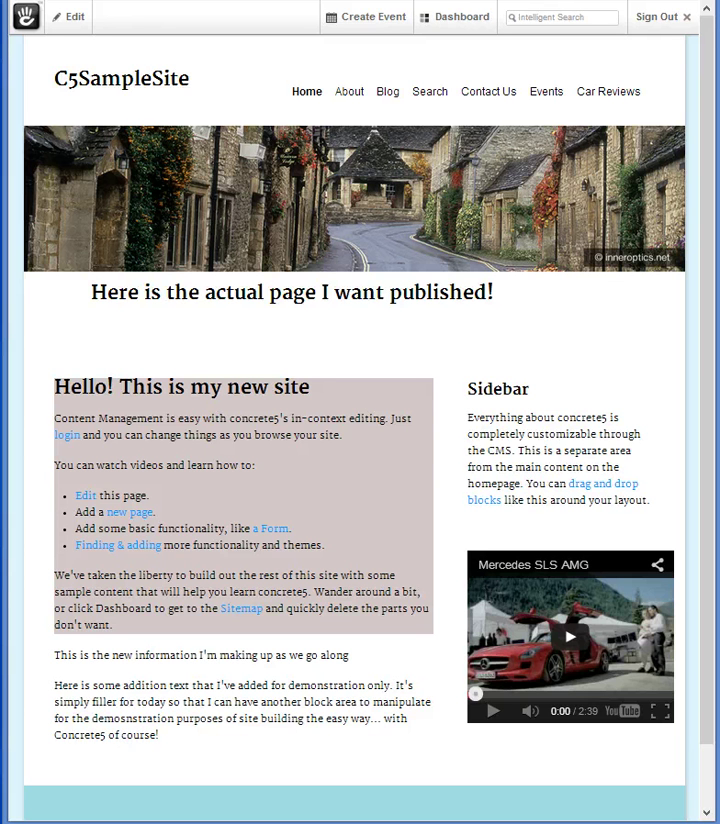
Open the dashboard, look over the Members options, and open the Search Users page
click(473, 31)
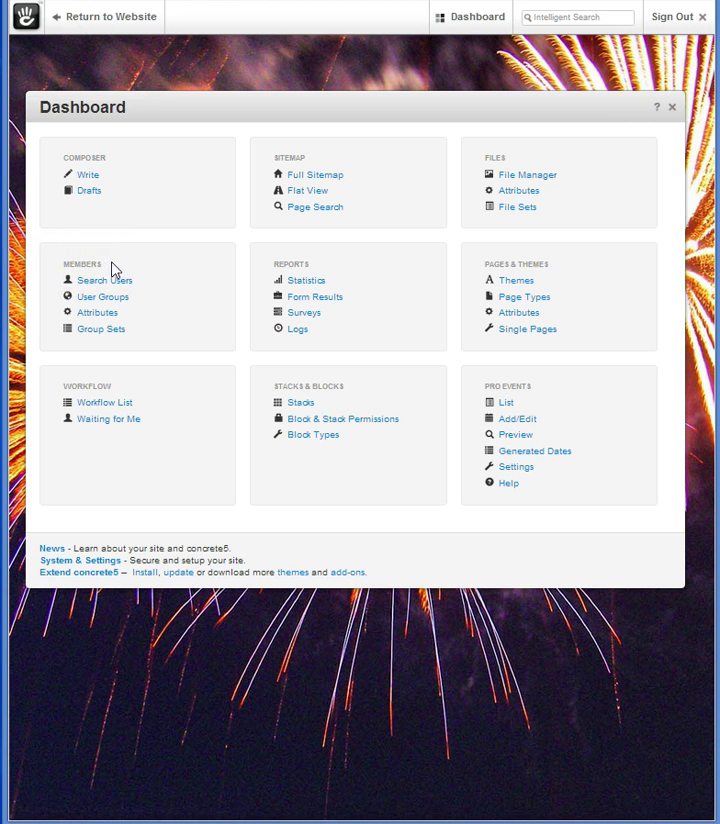
click(147, 305)
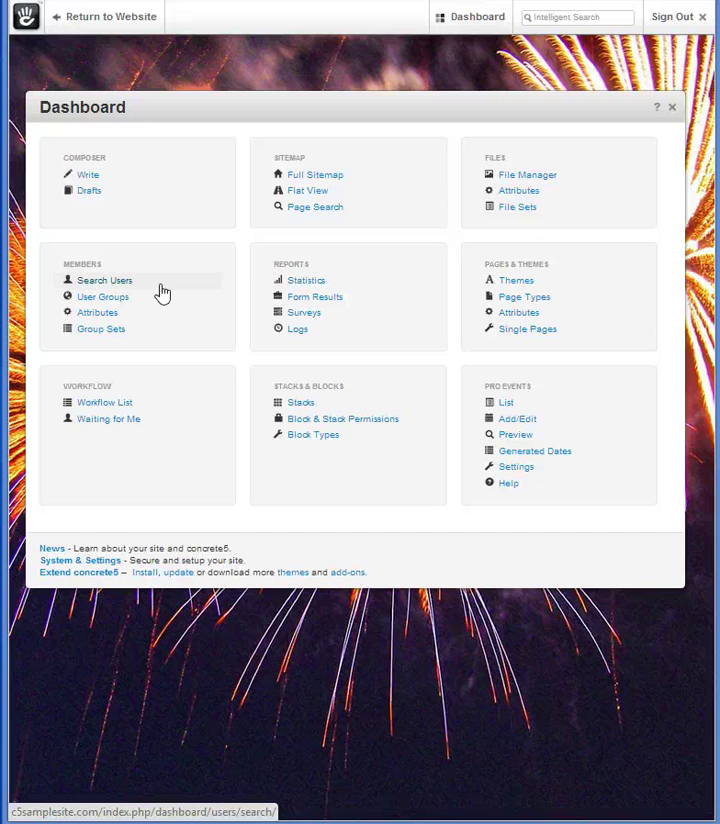
click(160, 305)
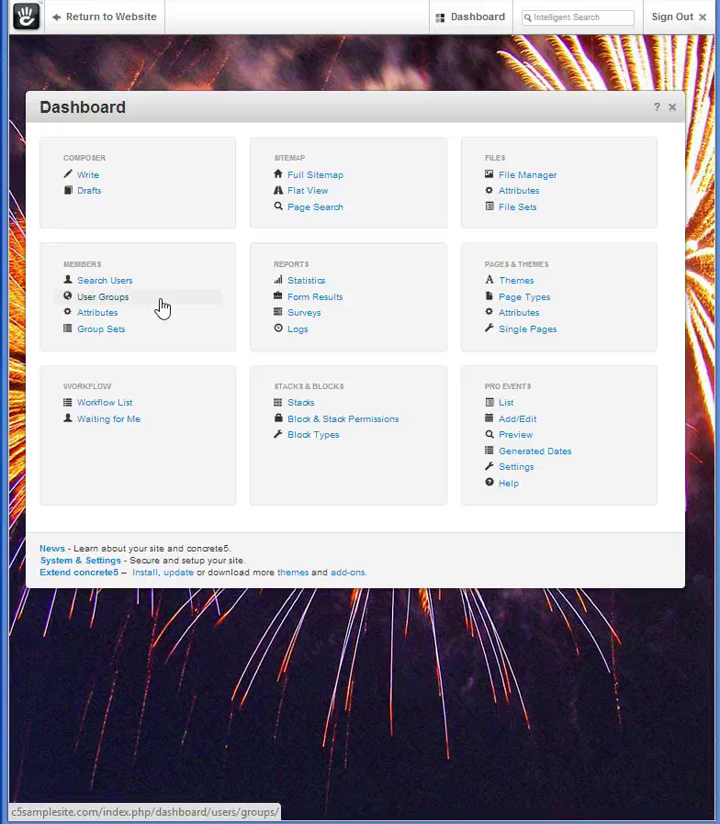
click(162, 320)
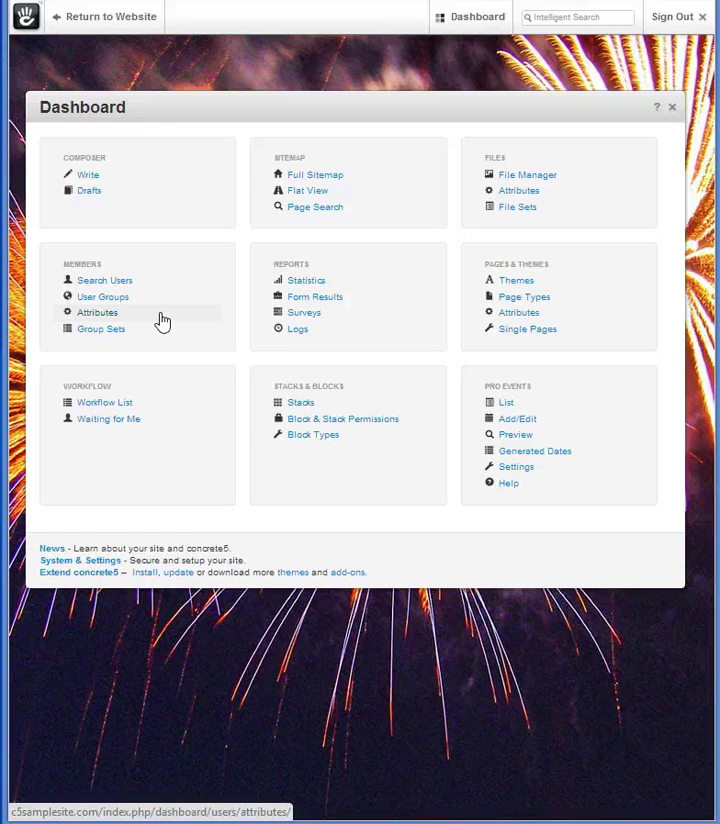
click(168, 335)
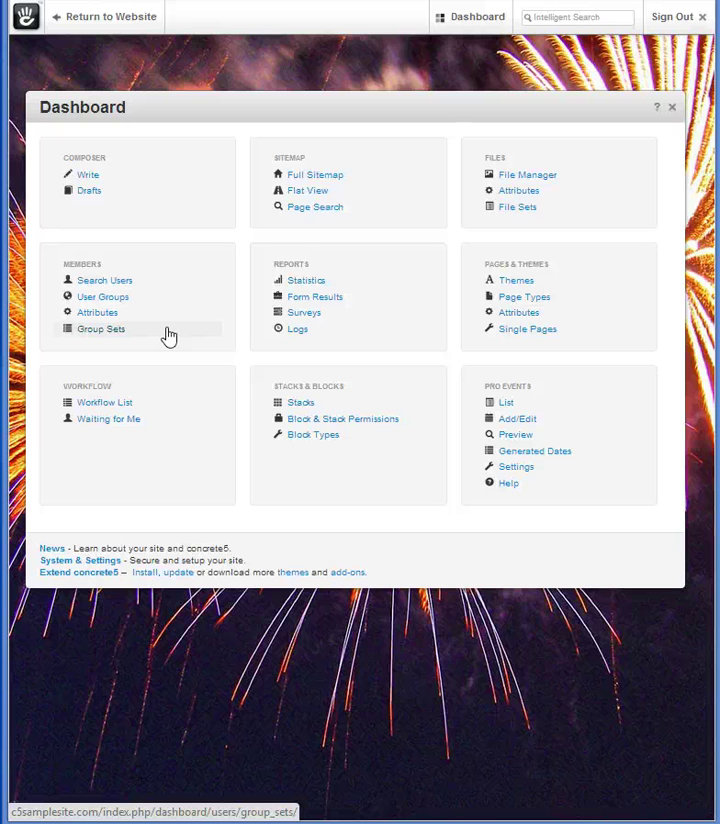
click(144, 281)
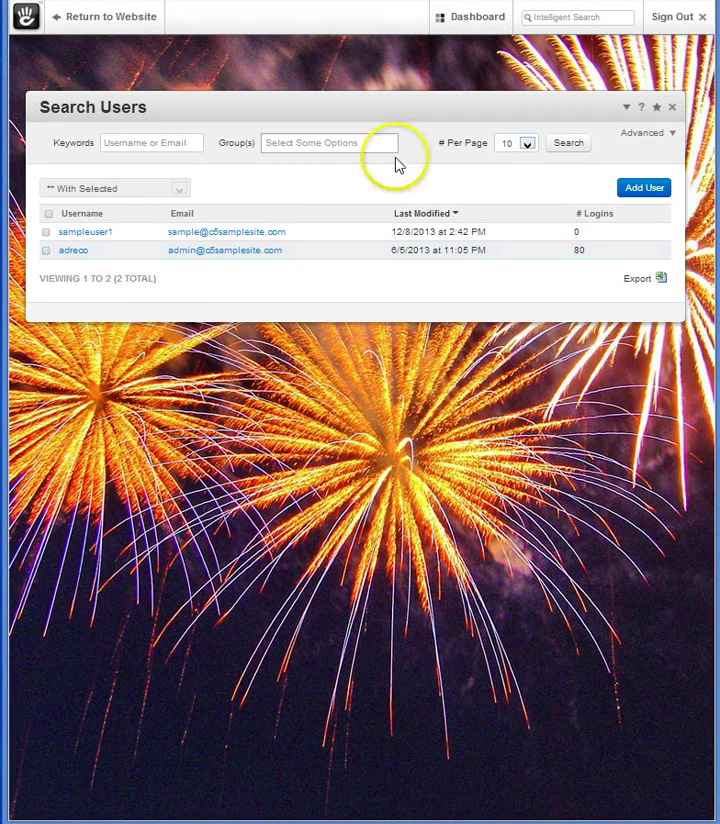
Open the form for adding a user and review its fields and group choices
click(637, 189)
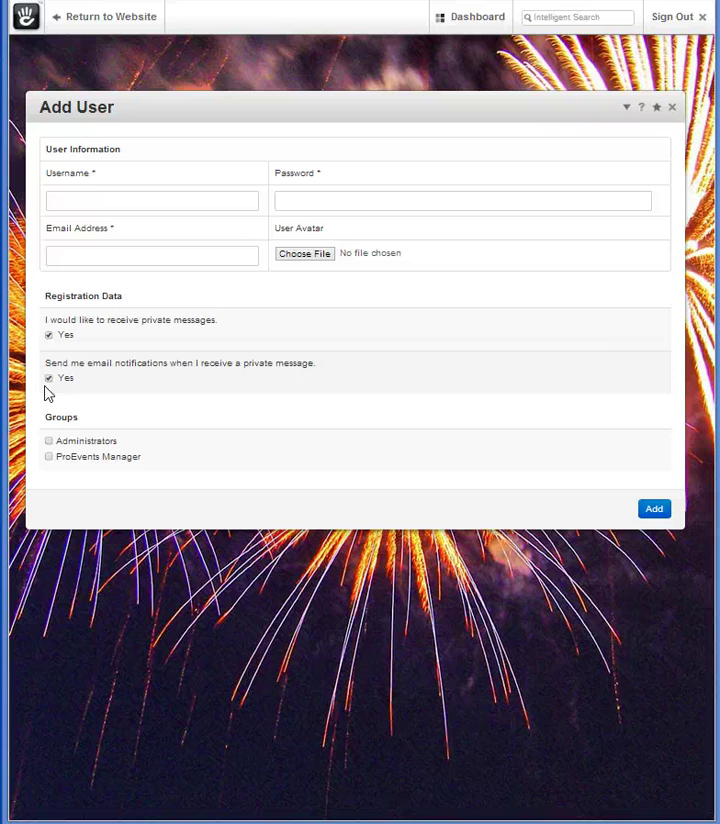
click(48, 441)
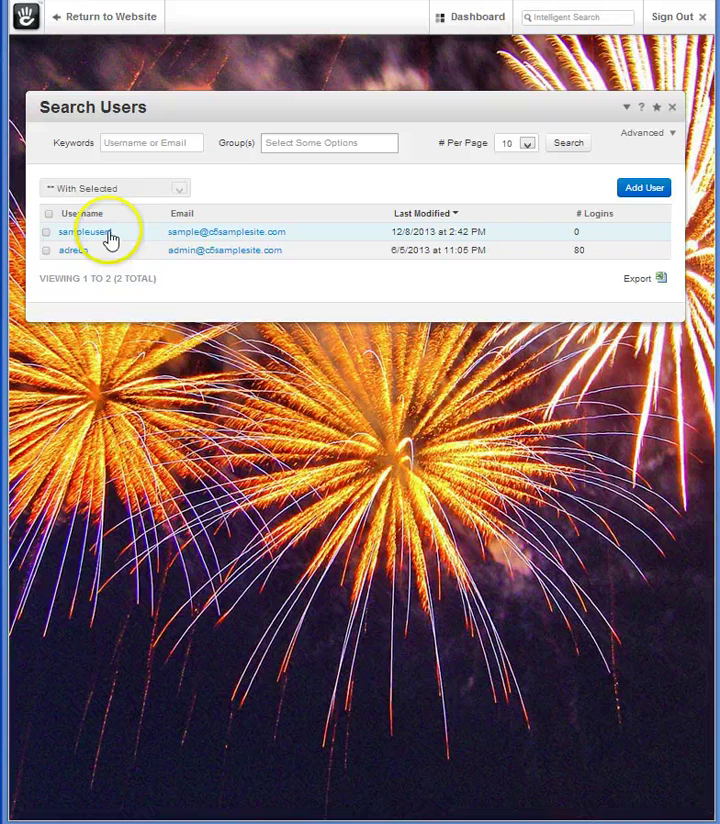
Select sampleuser1 in the user list and review the bulk actions available for selected users
click(45, 232)
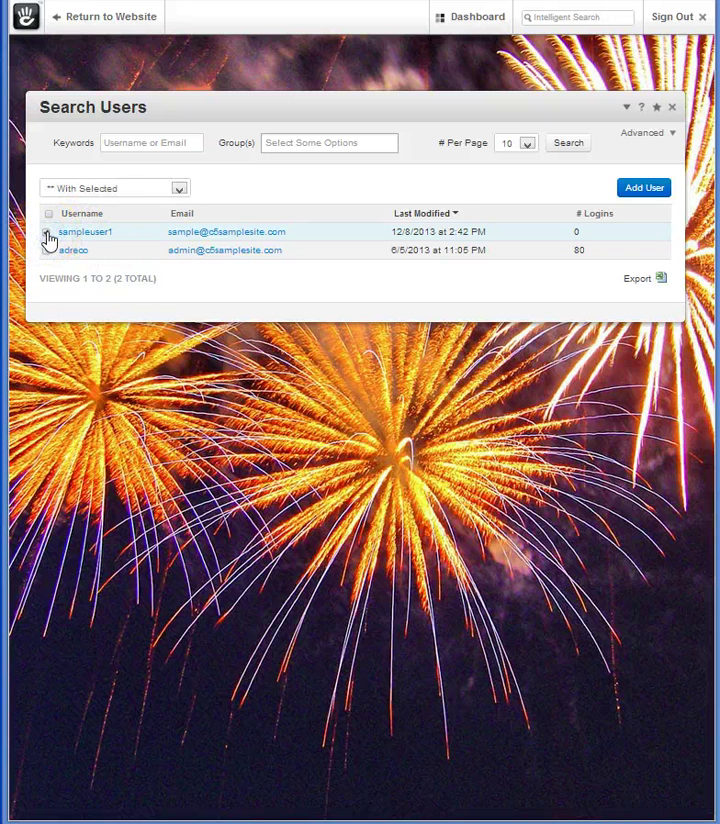
click(179, 190)
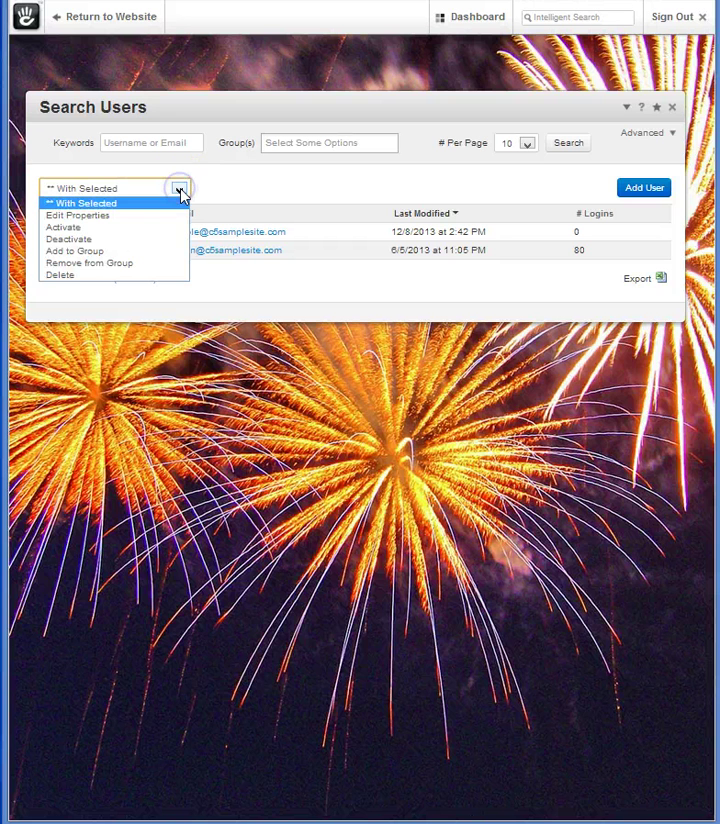
click(158, 211)
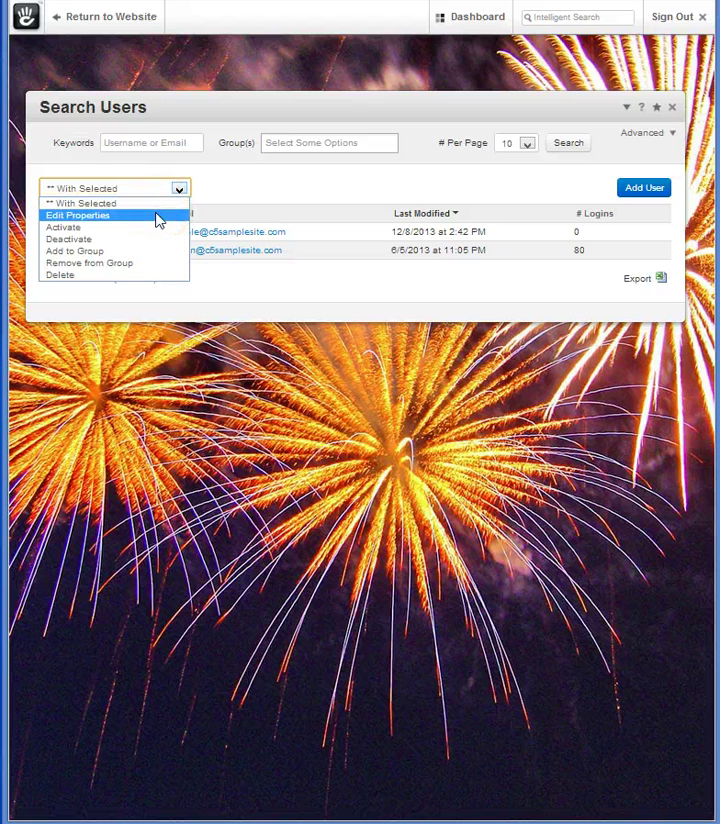
click(152, 225)
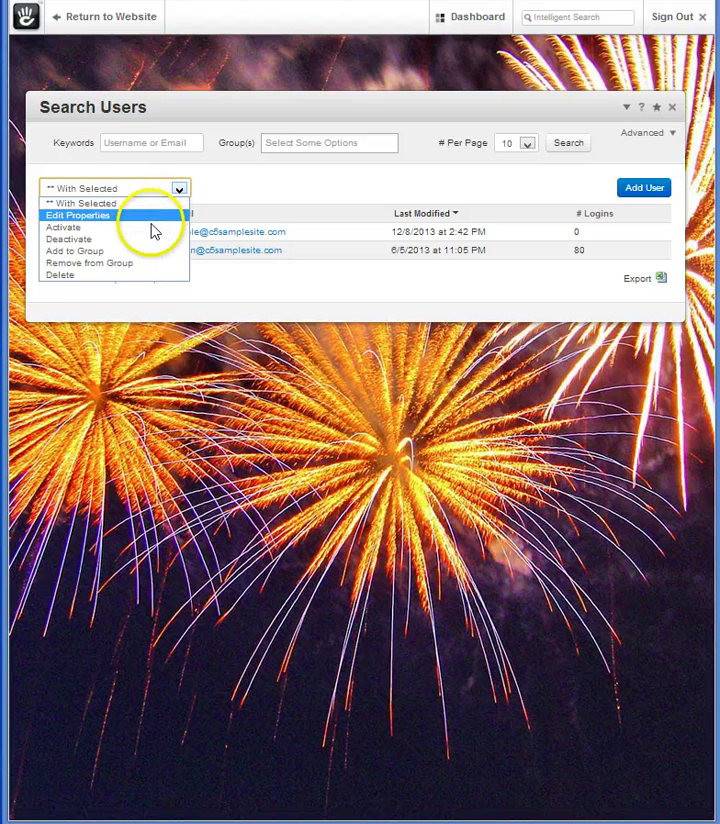
click(149, 230)
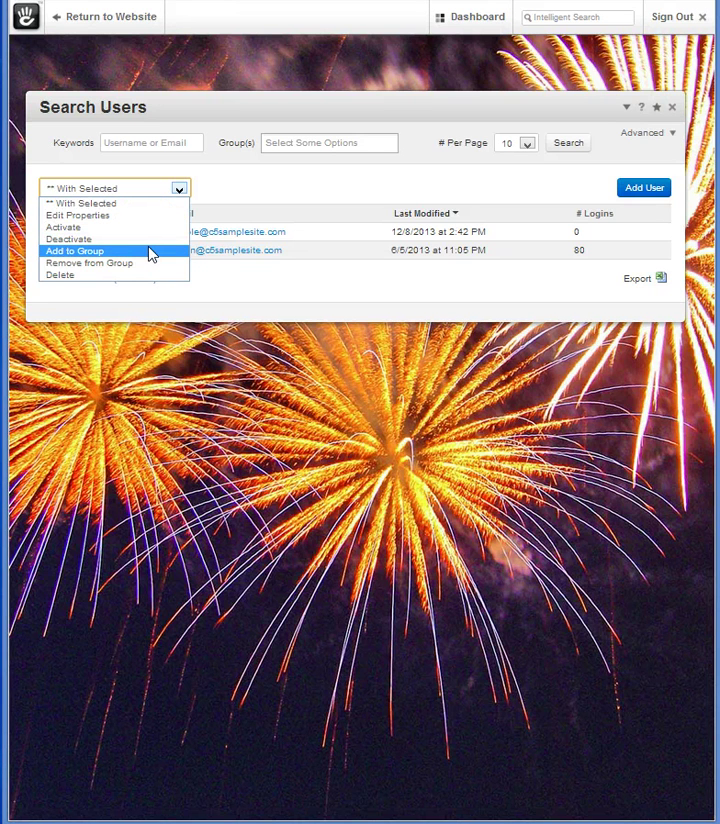
click(155, 255)
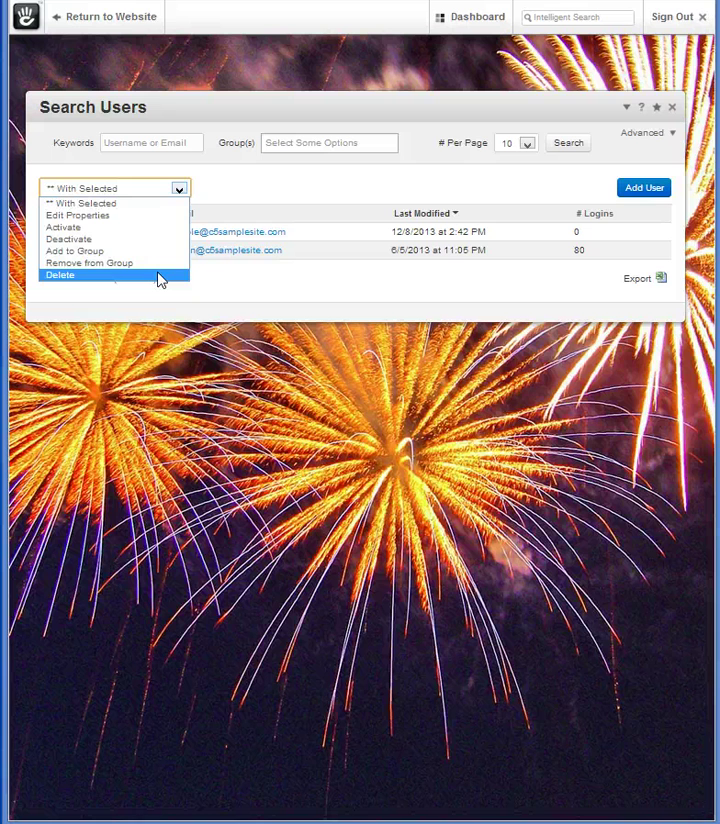
click(271, 190)
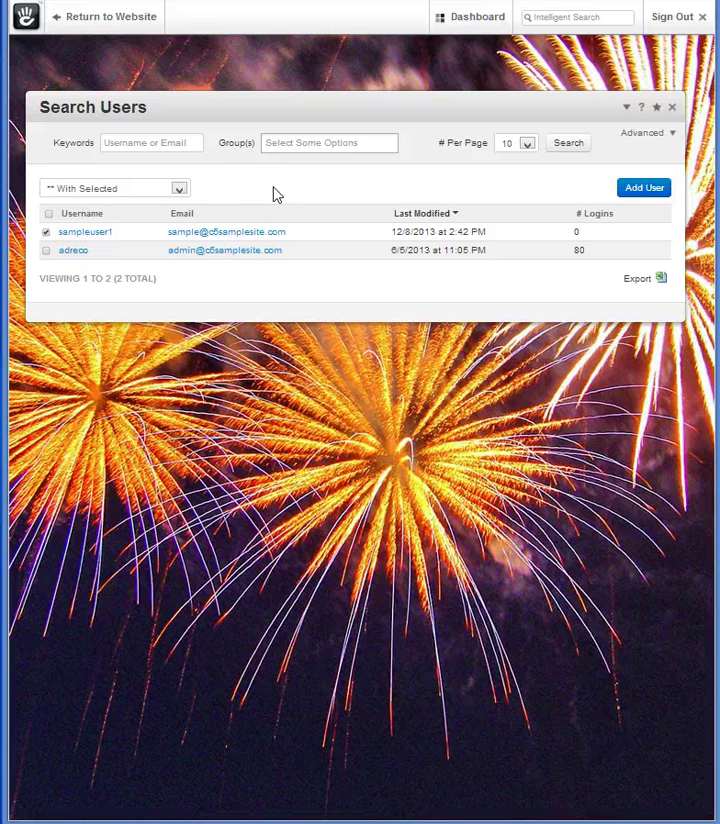
Open the details of sampleuser1 and examine the account options for editing, deactivating and signing in as the user
click(93, 238)
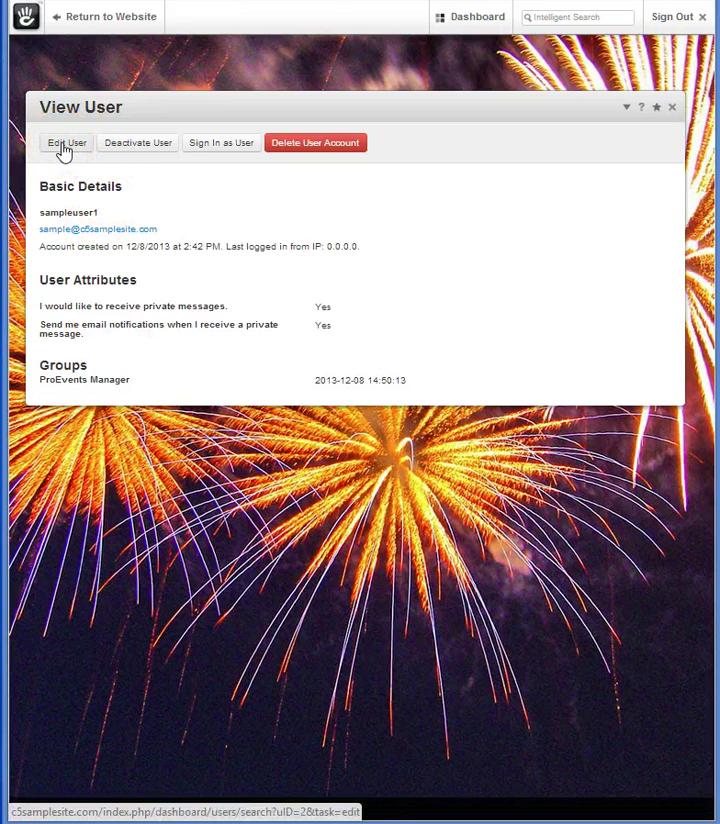
click(134, 145)
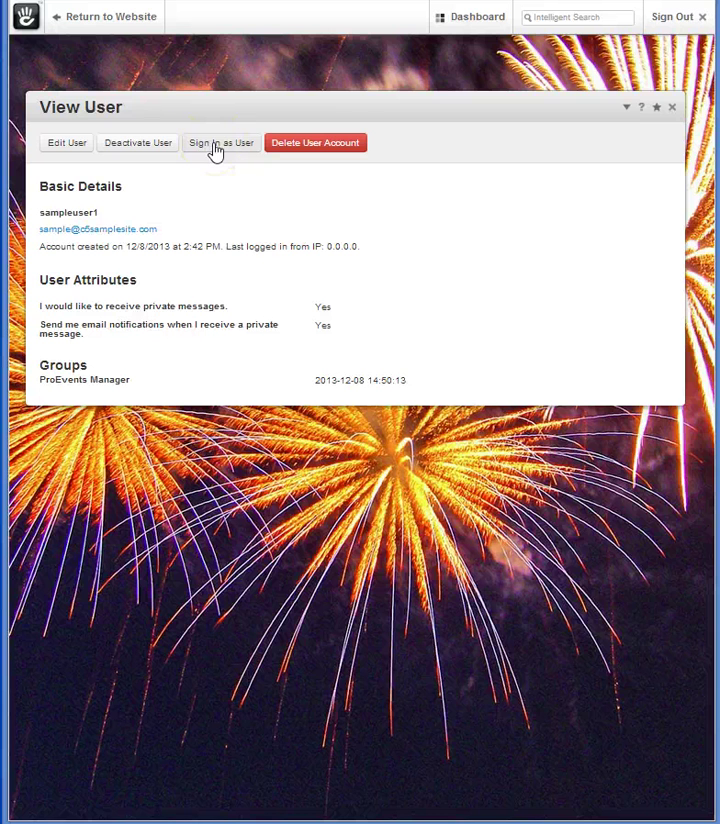
click(68, 145)
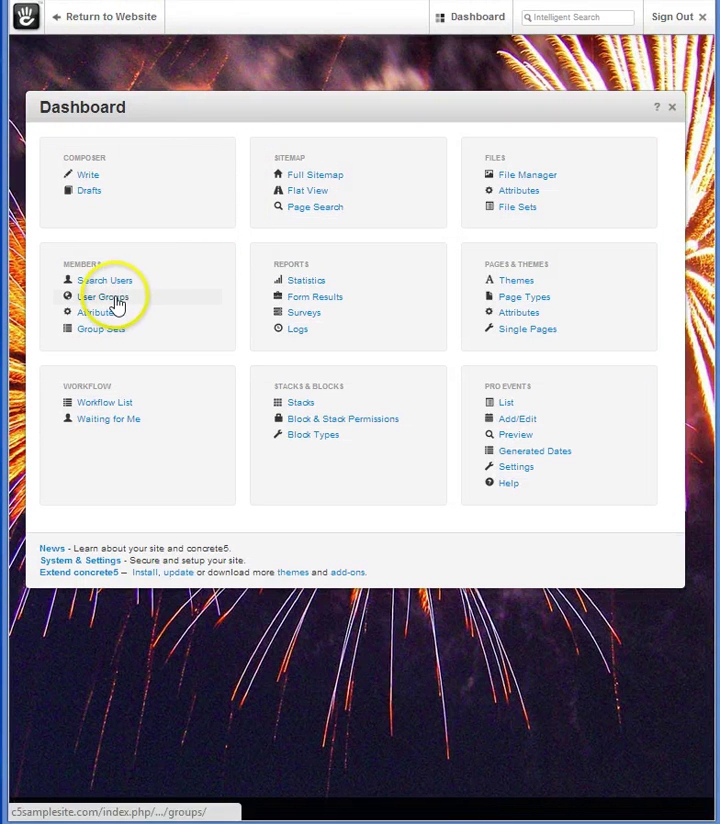
Start adding a user group named "editor" and go over its automatic user removal option
click(116, 302)
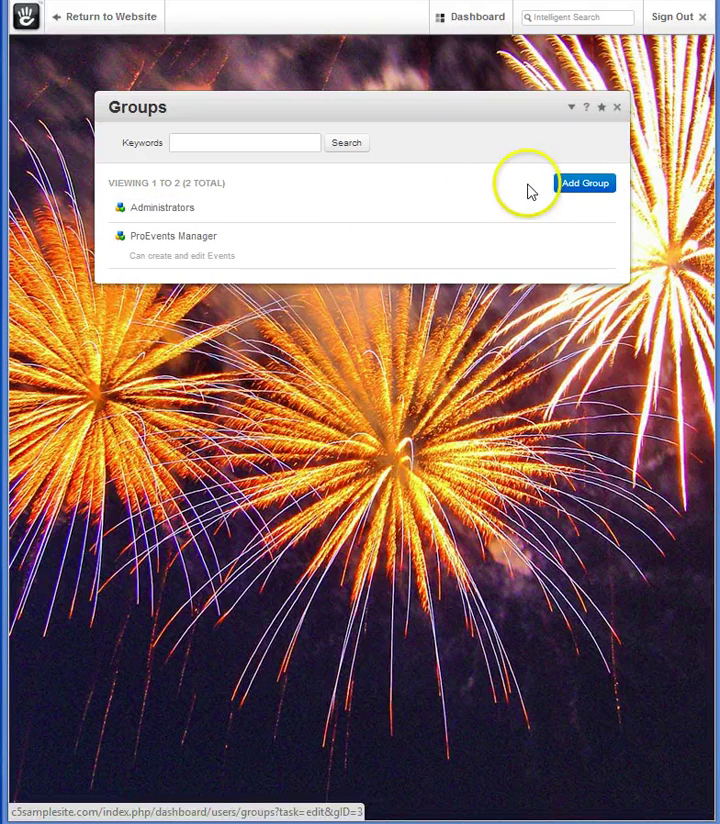
click(578, 192)
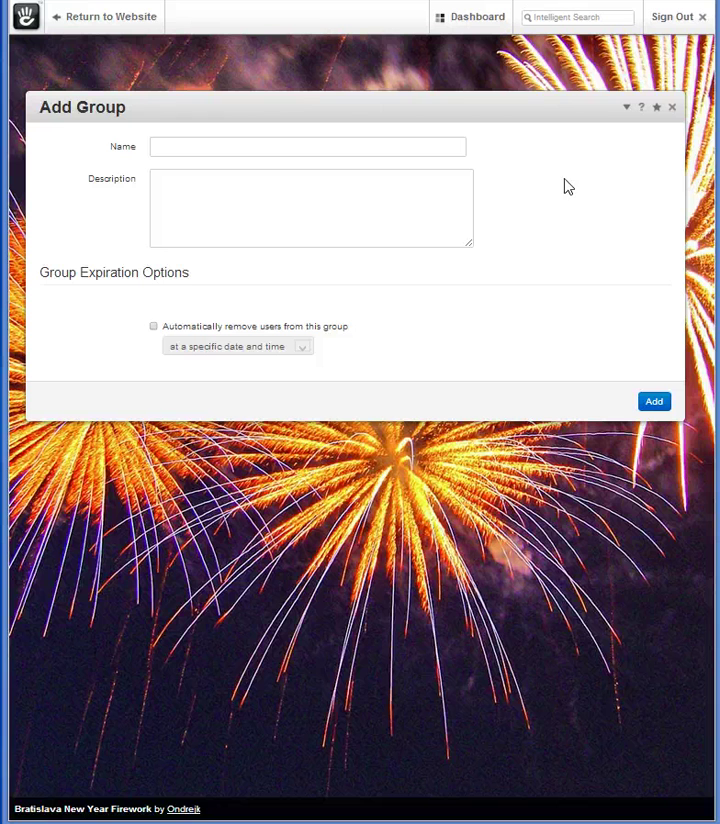
click(216, 149)
text(edit)
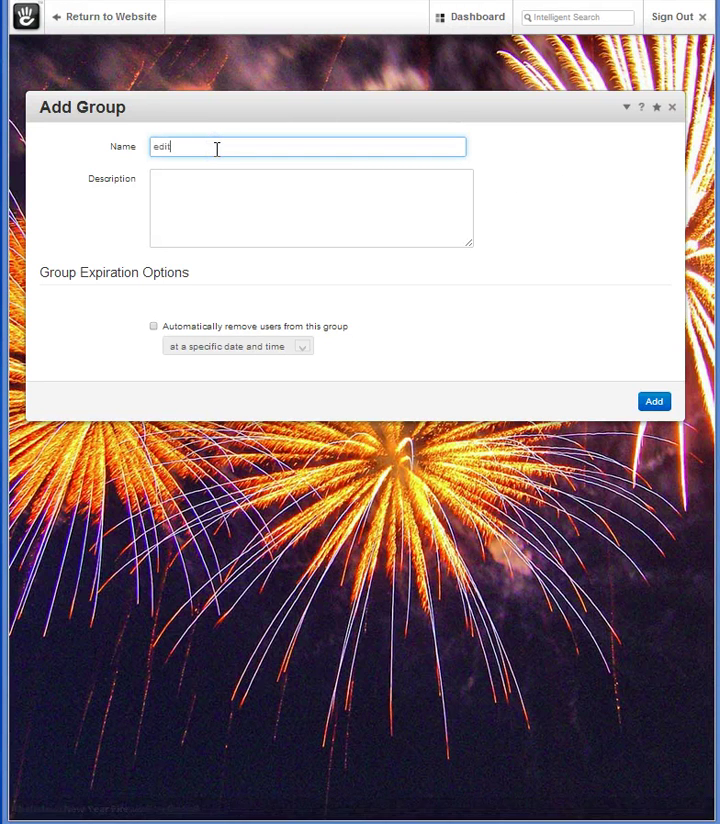
text(or)
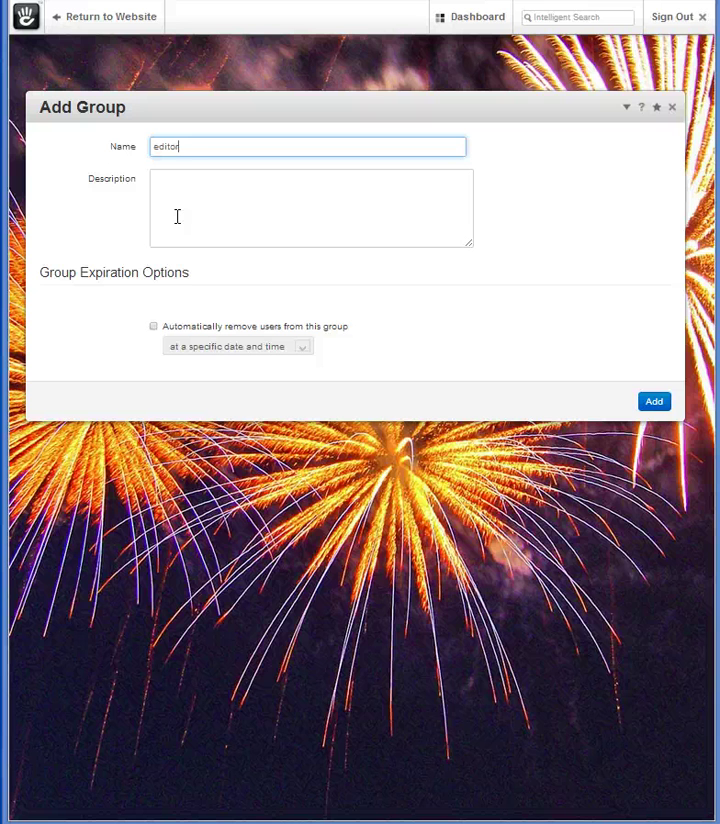
click(153, 327)
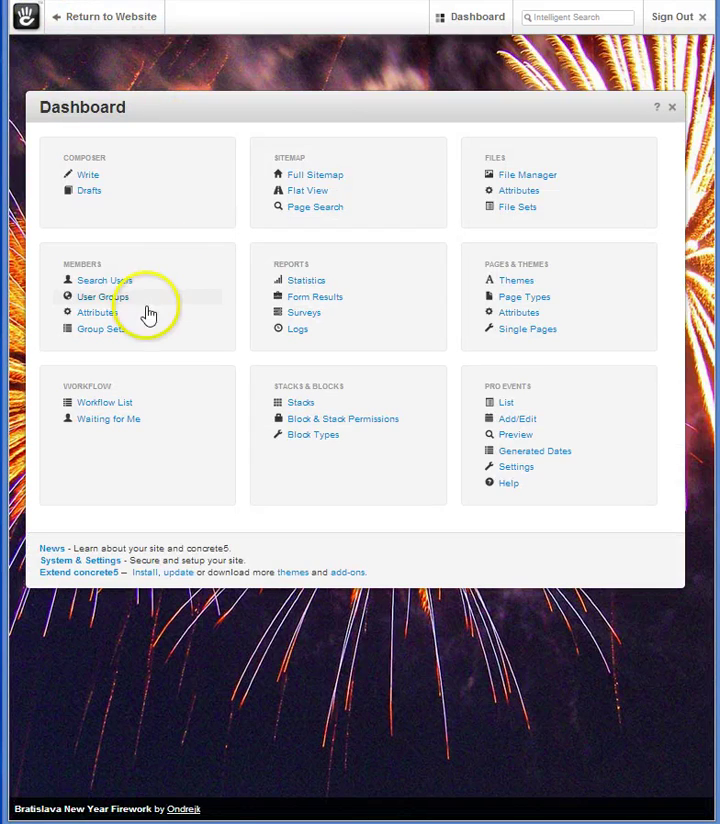
Open the member attributes page and review the existing private message attributes and the attribute types that can be added
click(105, 315)
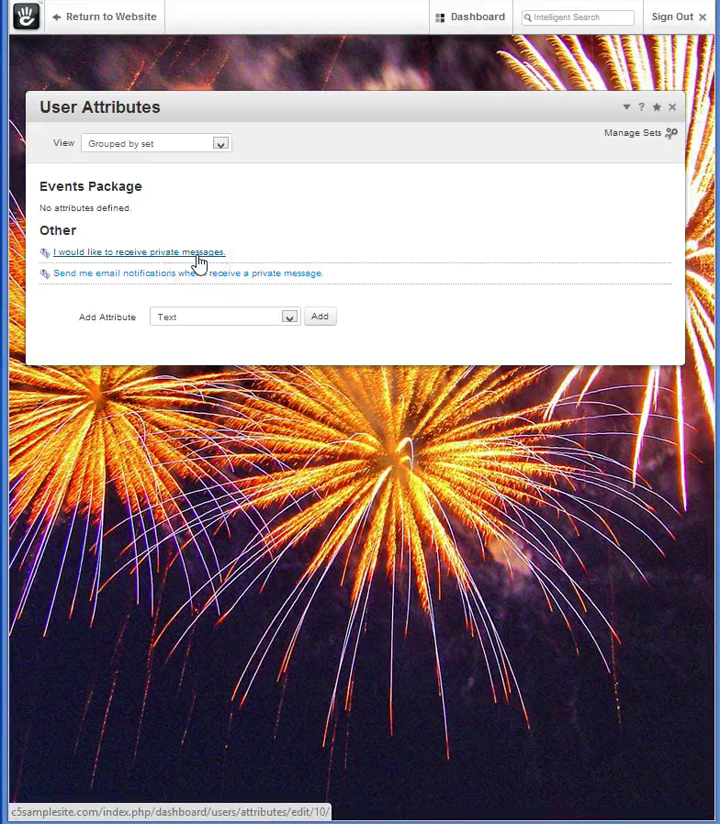
click(197, 266)
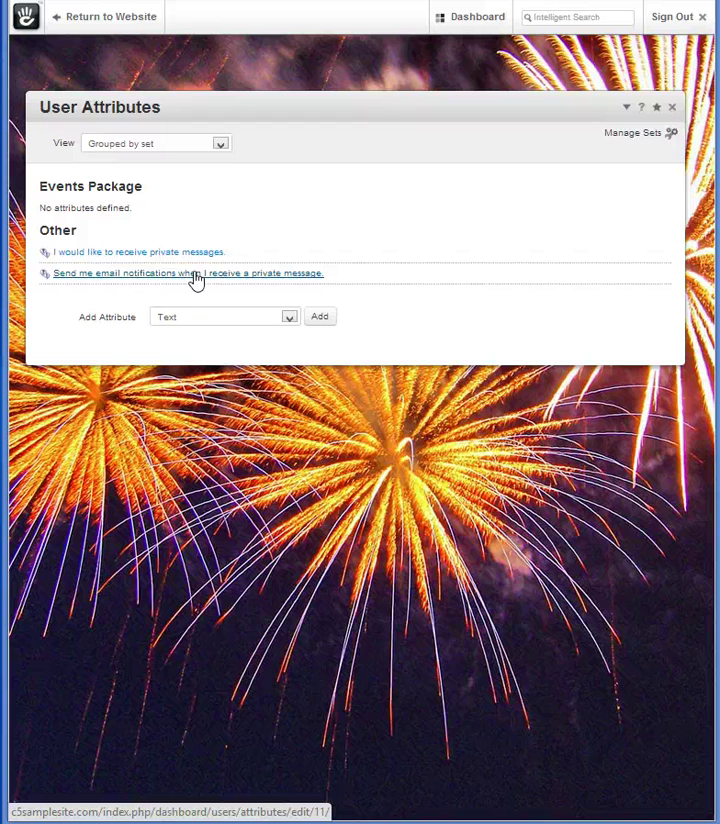
click(289, 317)
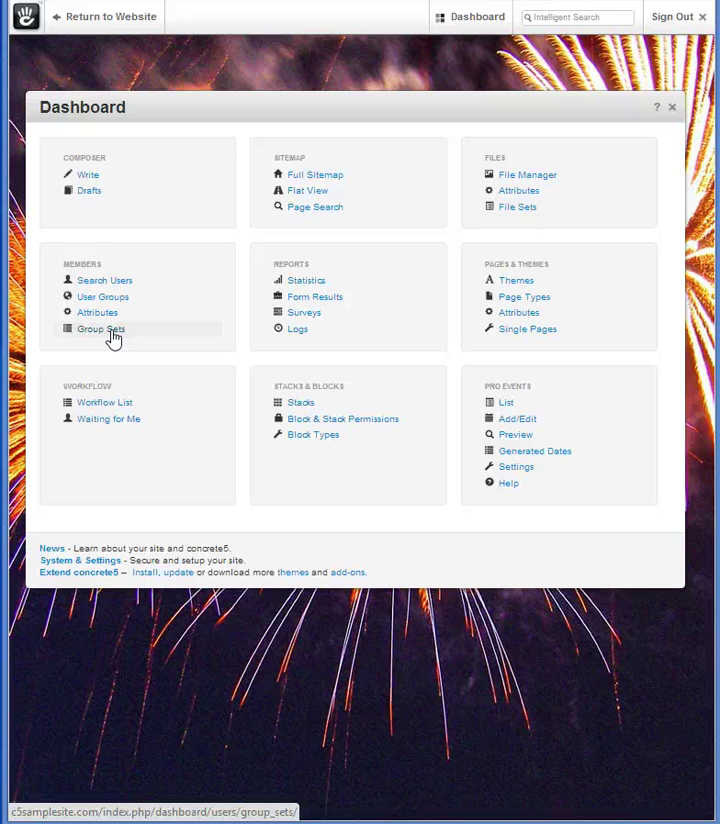
Start a new group set containing the Administrators and ProEvents Manager groups, and return to the dashboard without adding it
click(110, 333)
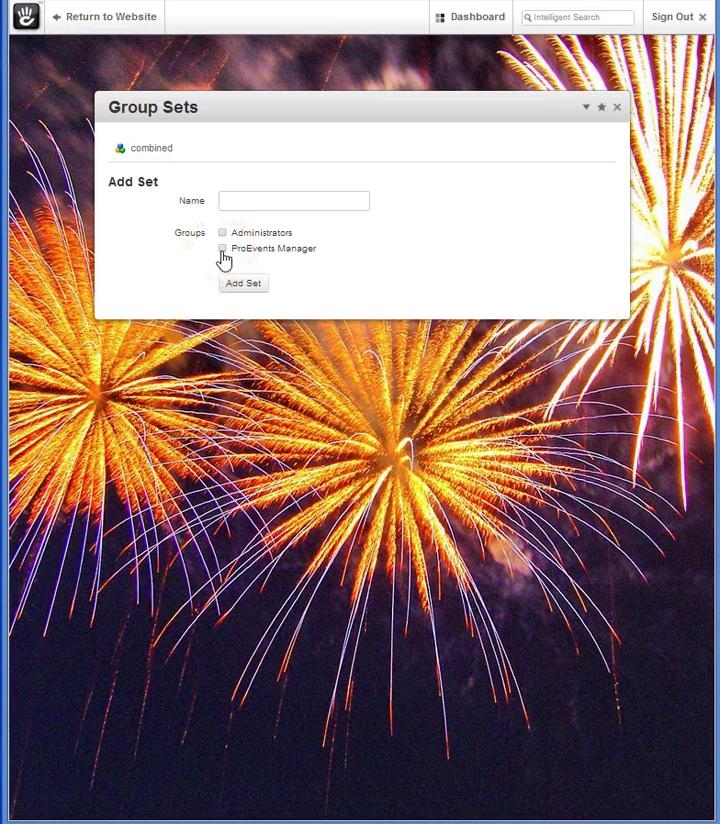
click(222, 250)
click(222, 233)
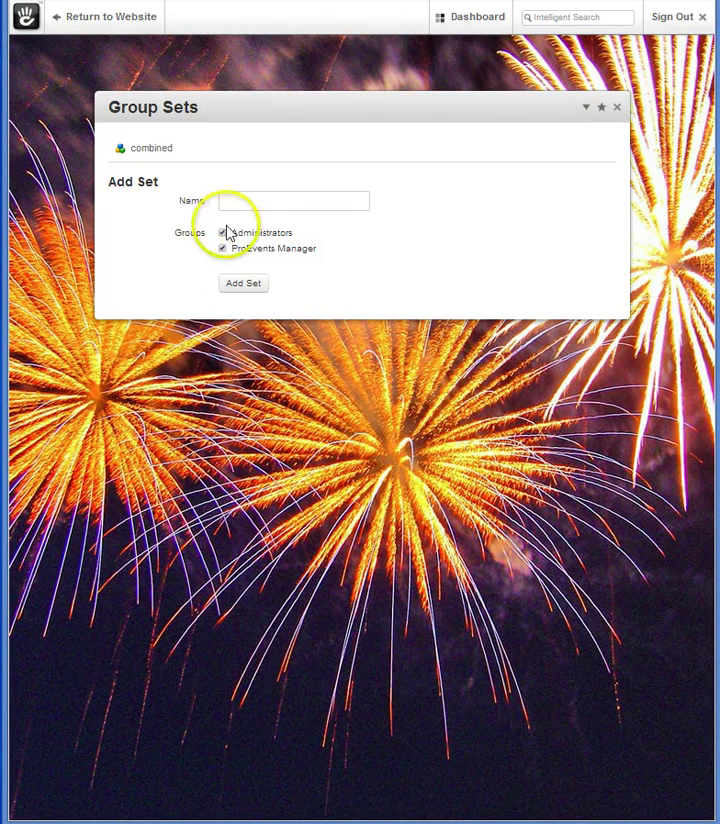
click(240, 200)
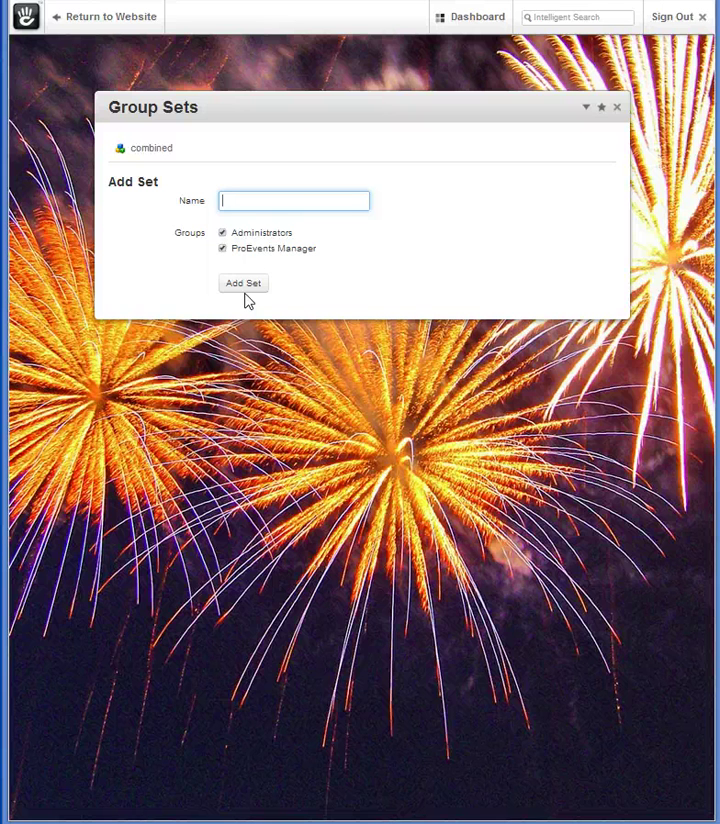
click(217, 259)
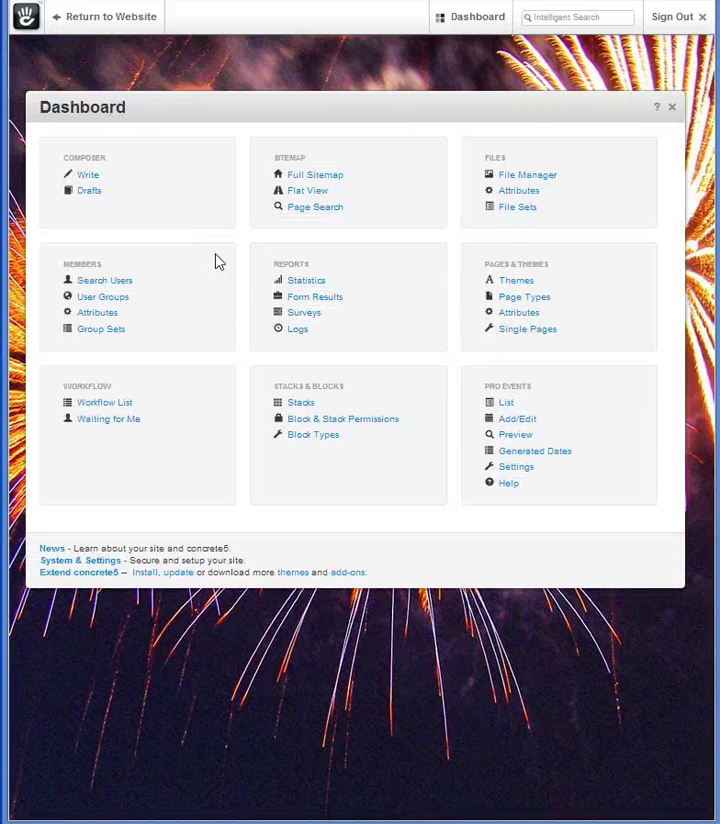